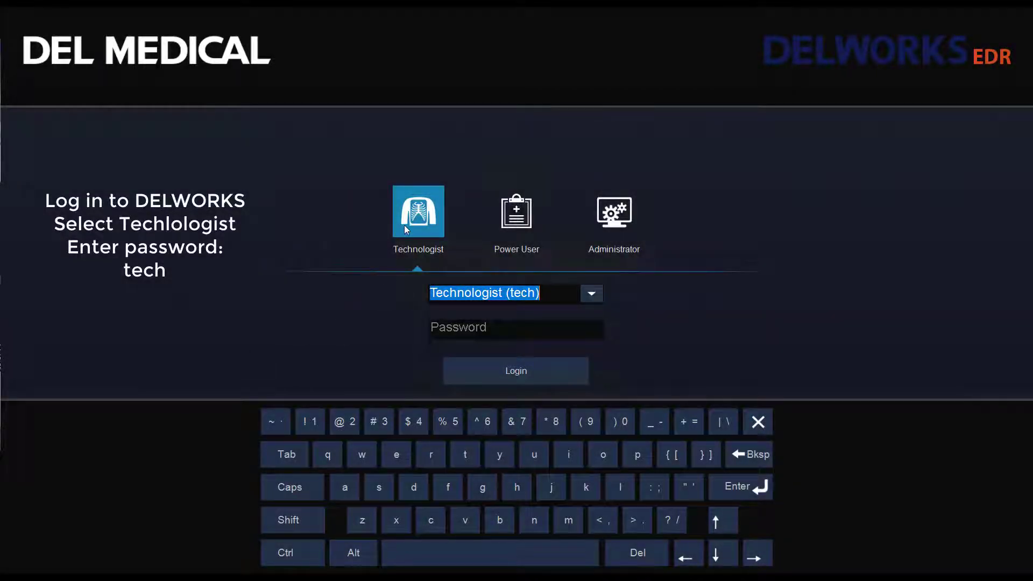
# Step: Enter the Technologist password to log in and reach the Study List
pyautogui.click(438, 332)
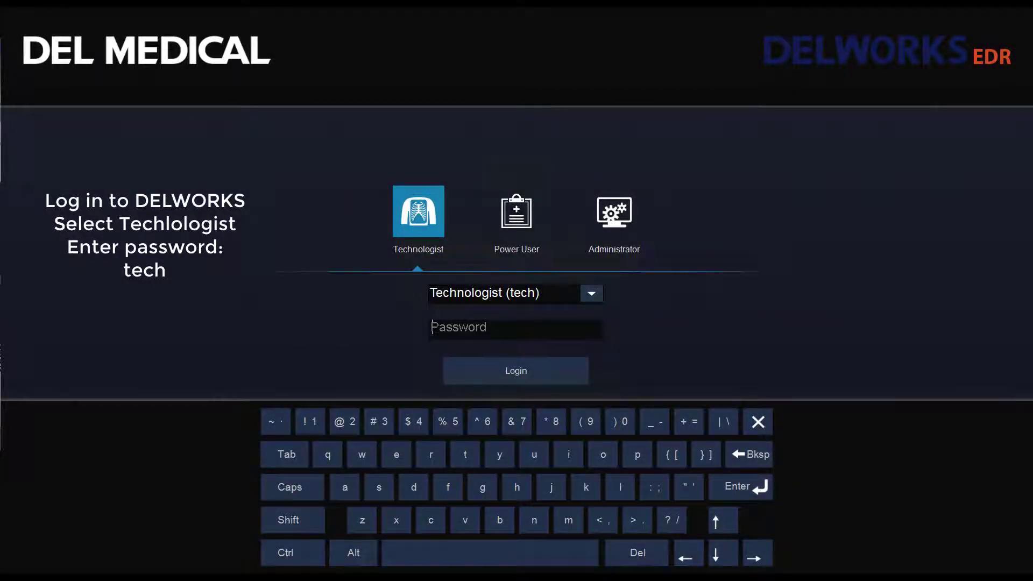
pyautogui.write('tech')
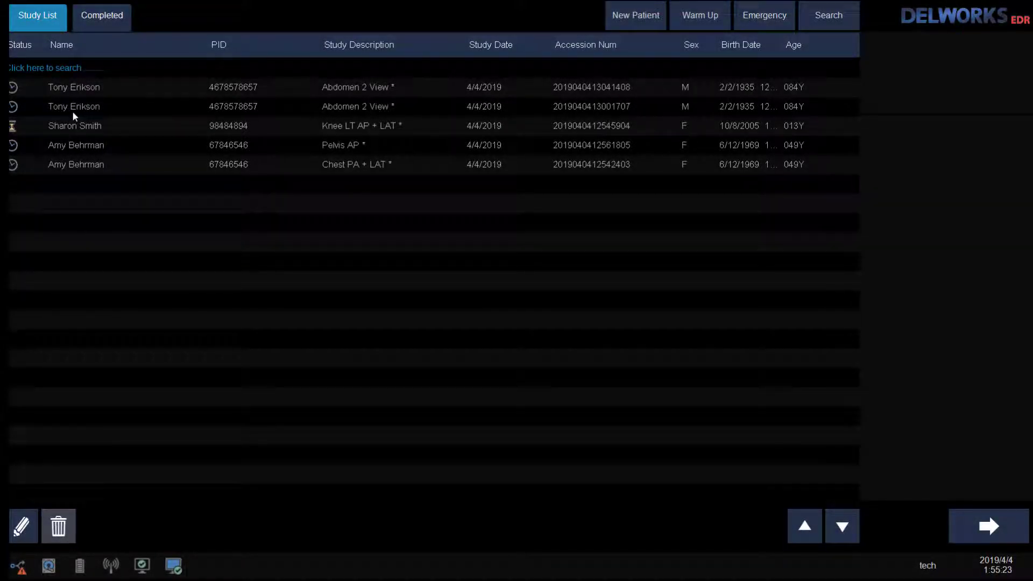
# Step: Open the Knee LT AP + LAT study and expose the Knee LAT LT view at 70 kVp, 3.2 mAs
pyautogui.click(73, 128)
pyautogui.doubleClick(72, 127)
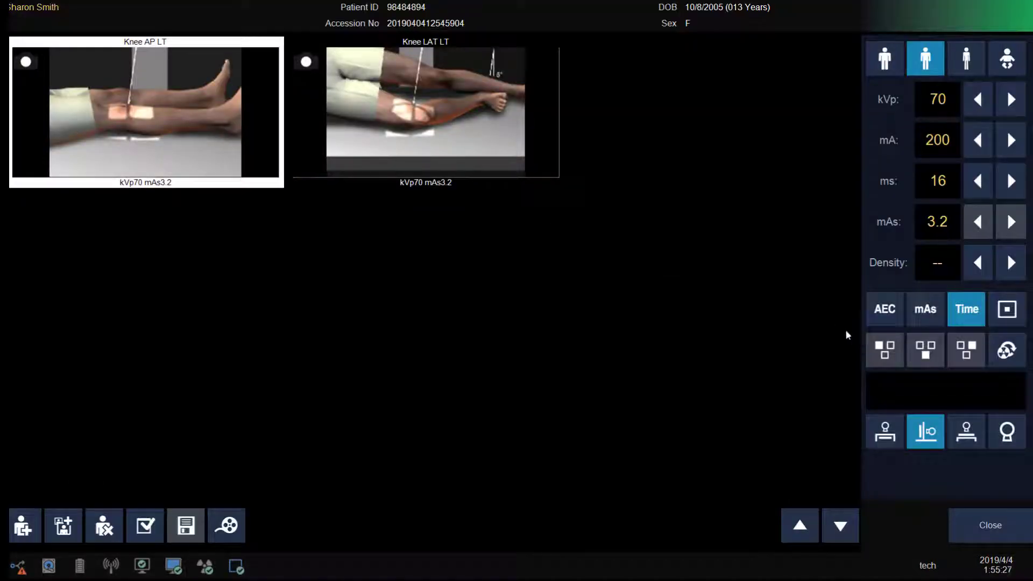
pyautogui.click(478, 158)
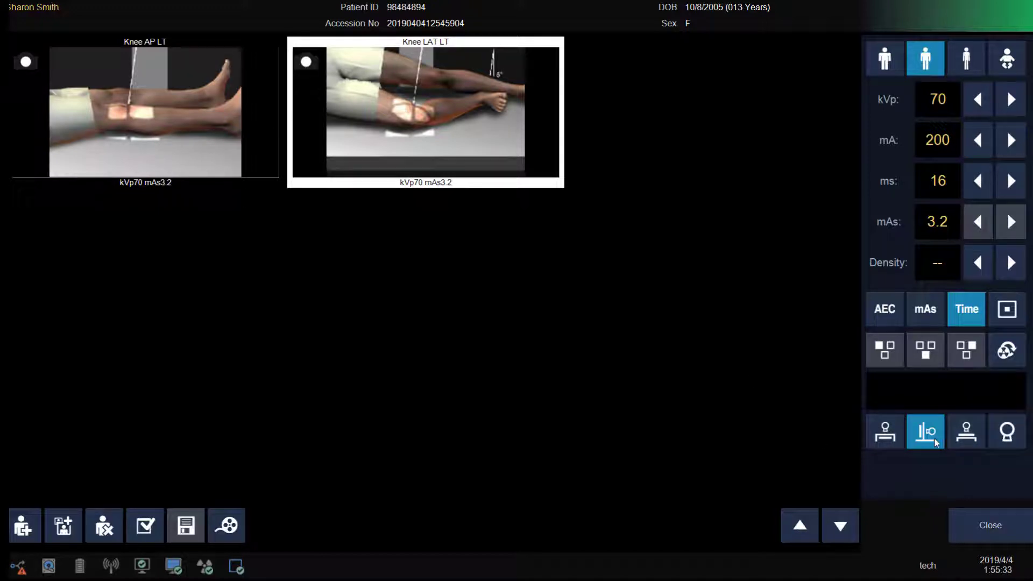
pyautogui.click(885, 433)
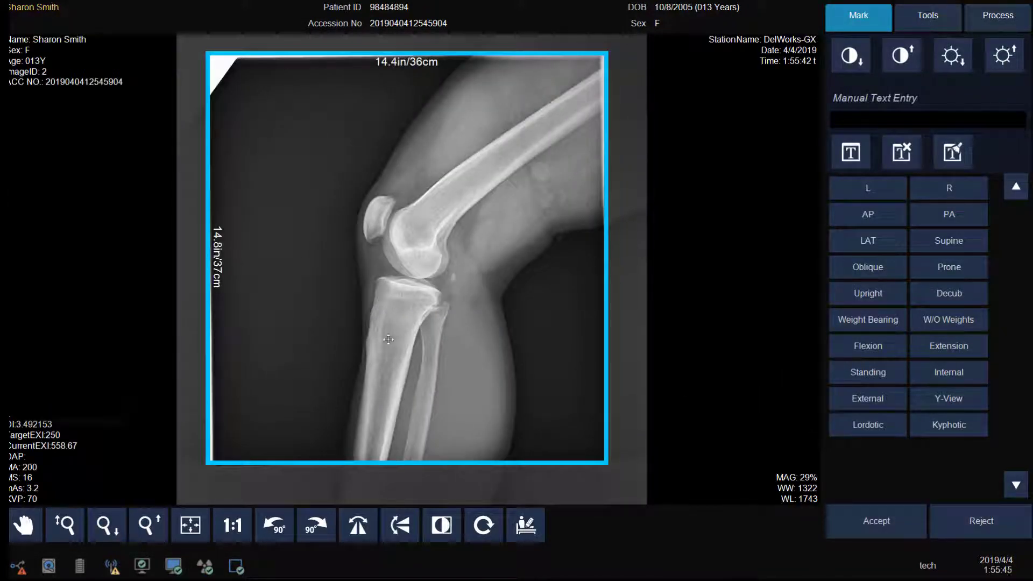
# Step: Trim the lateral knee crop to 7.7 in wide, place an R marker down the left edge, and accept it
pyautogui.moveTo(208, 326); pyautogui.dragTo(318, 328)
pyautogui.moveTo(605, 318); pyautogui.dragTo(531, 330)
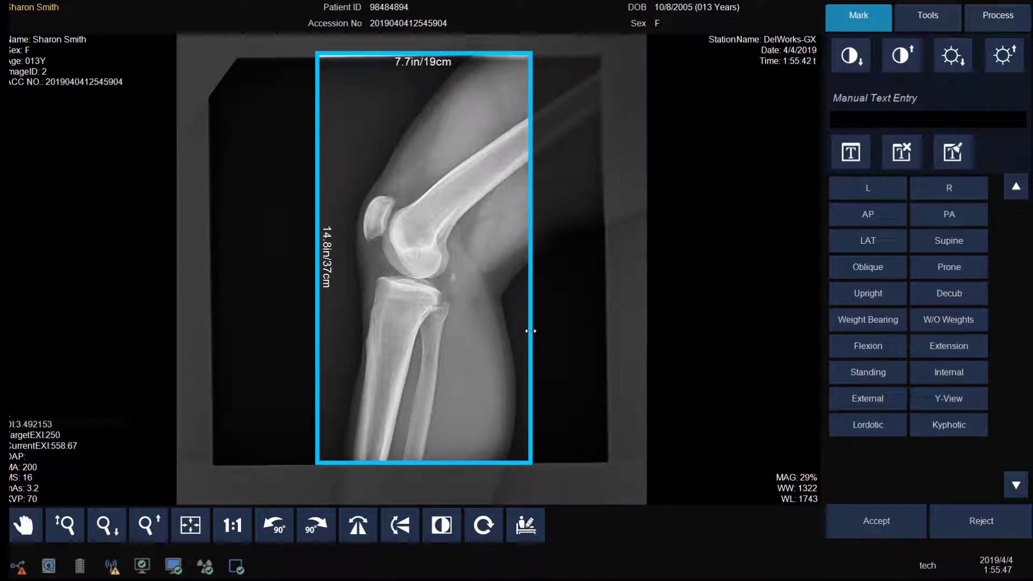
pyautogui.click(949, 188)
pyautogui.moveTo(340, 91); pyautogui.dragTo(338, 154)
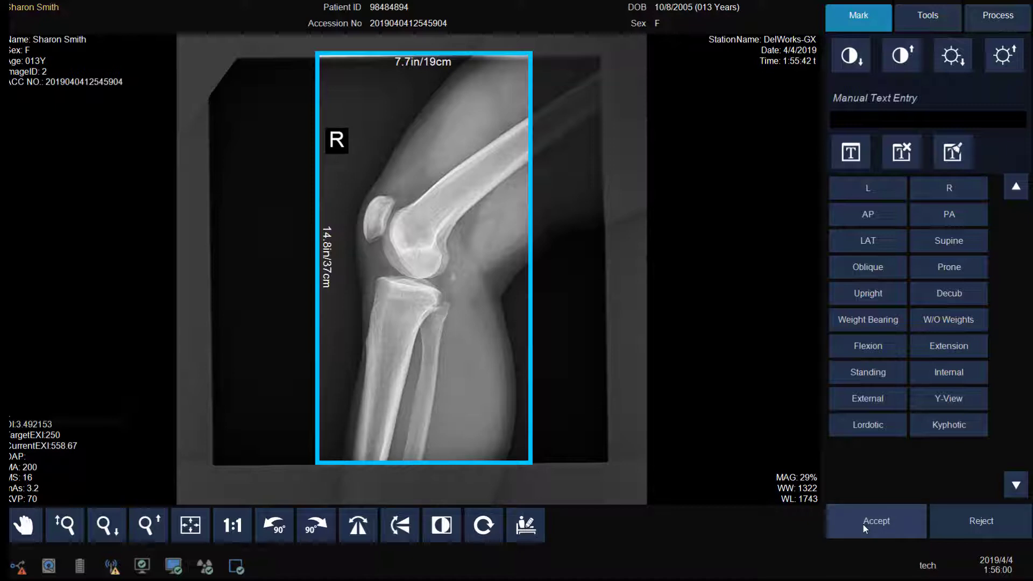
pyautogui.click(883, 520)
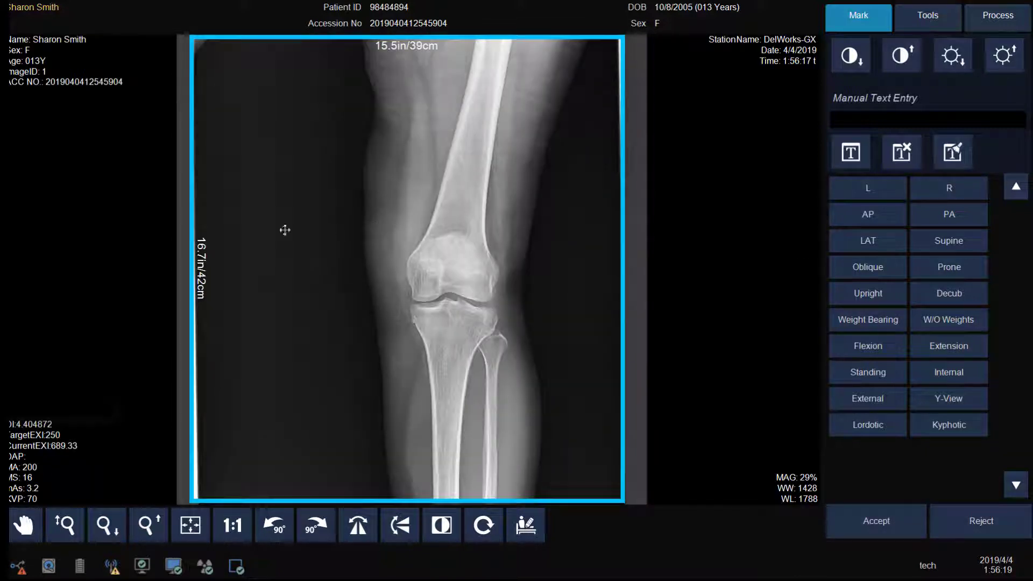
# Step: Crop the AP knee image to 9.2 by 15.3 in, put an R marker upper left, and accept it
pyautogui.moveTo(190, 212); pyautogui.dragTo(315, 212)
pyautogui.moveTo(611, 502); pyautogui.dragTo(570, 460)
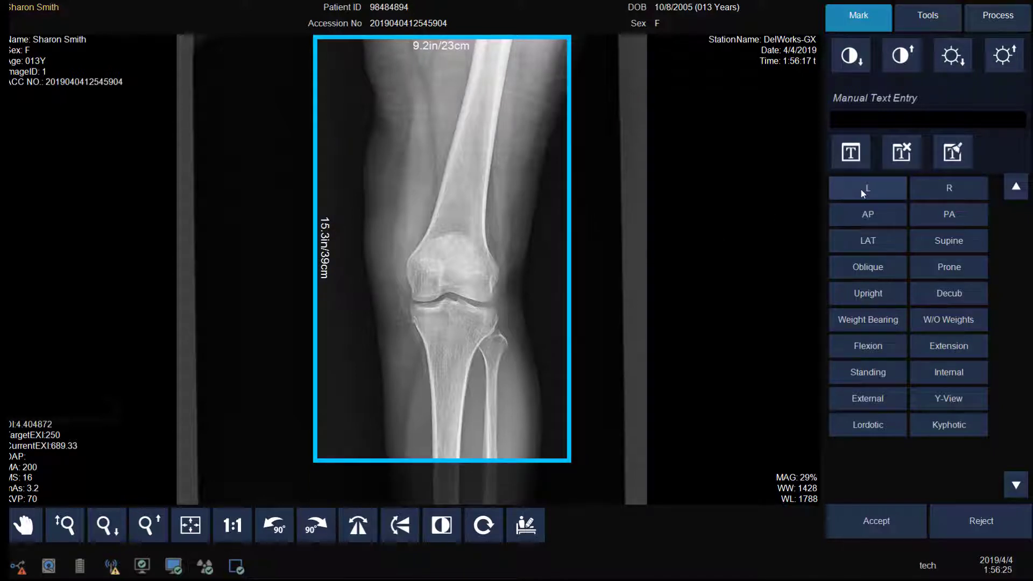
pyautogui.click(949, 188)
pyautogui.moveTo(345, 69); pyautogui.dragTo(339, 85)
pyautogui.click(892, 522)
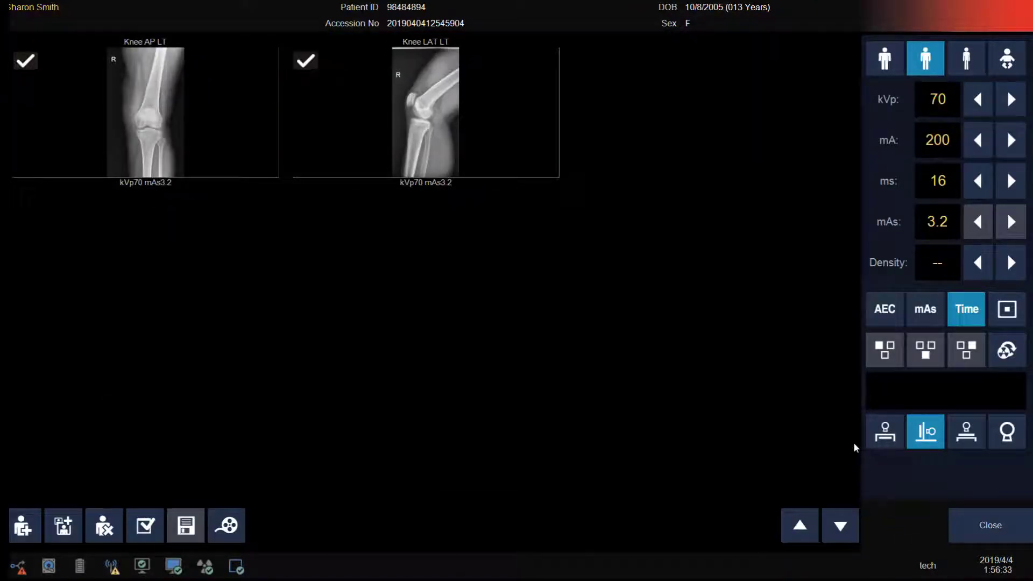
# Step: Close the finished knee exam and open the Chest PA + LAT study from the Study List
pyautogui.click(980, 527)
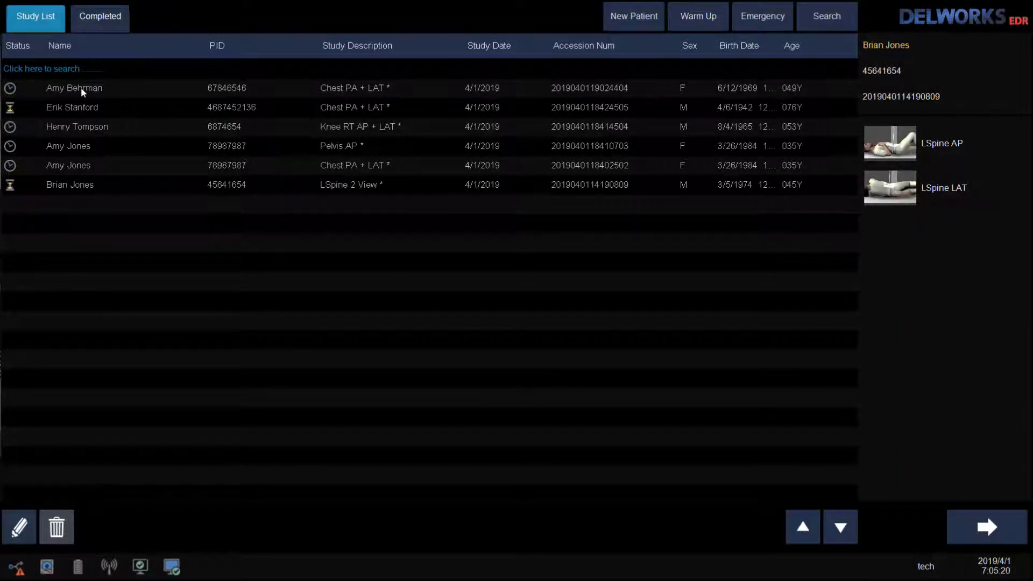
pyautogui.doubleClick(81, 88)
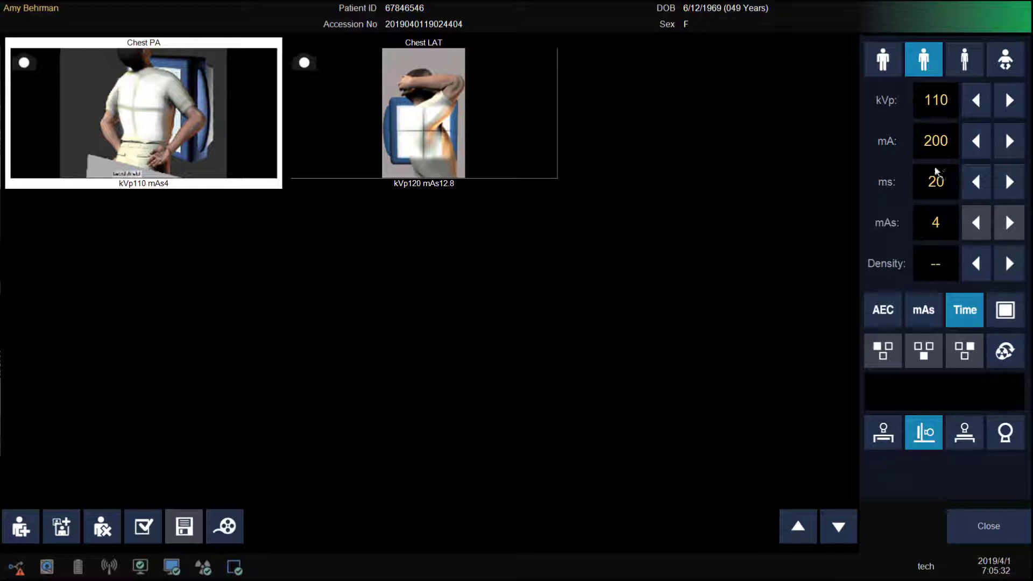
# Step: Expose the Chest PA and Chest LAT views at 120 kVp, 12.8 mAs, then open the lateral image
pyautogui.click(955, 19)
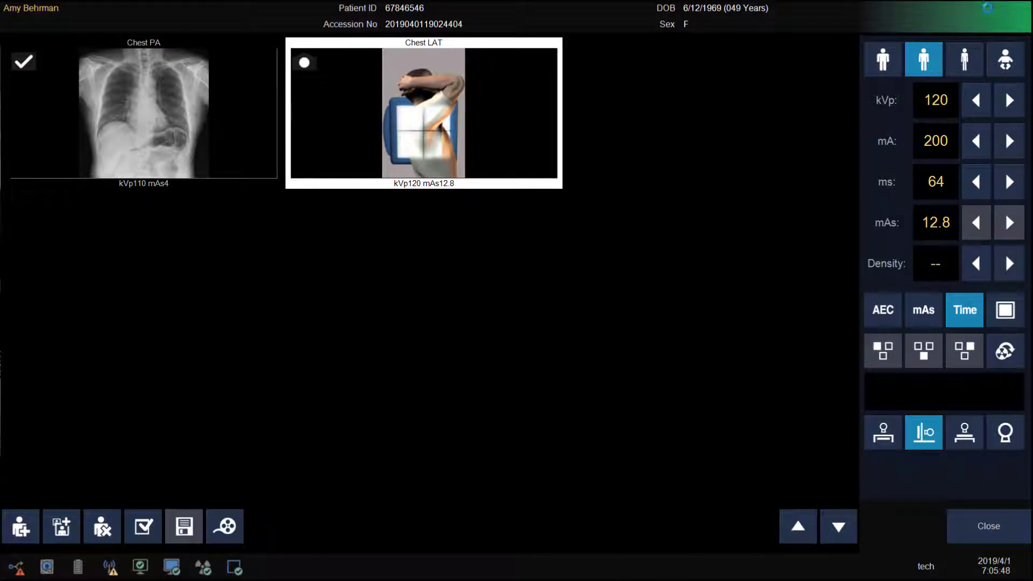
pyautogui.click(990, 11)
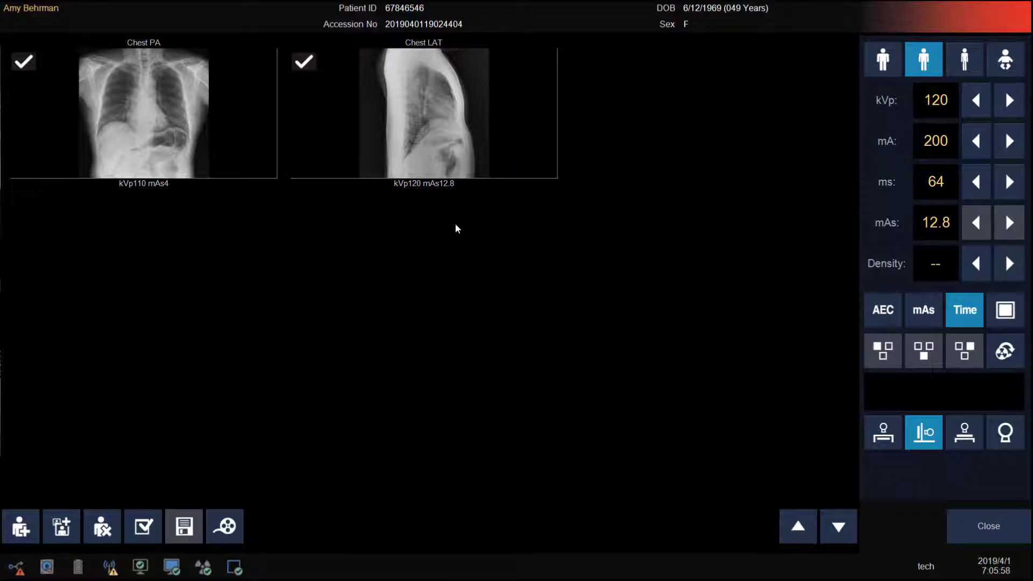
pyautogui.click(415, 161)
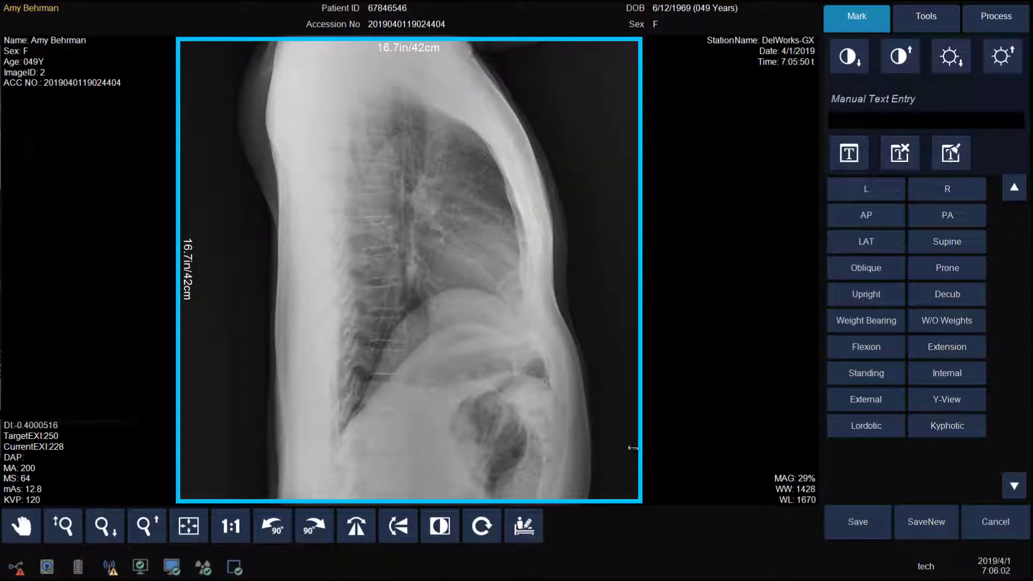
# Step: Crop the Chest LAT image to 12.6 by 14.3 in, add an L marker at top right, and save
pyautogui.moveTo(636, 501); pyautogui.dragTo(591, 436)
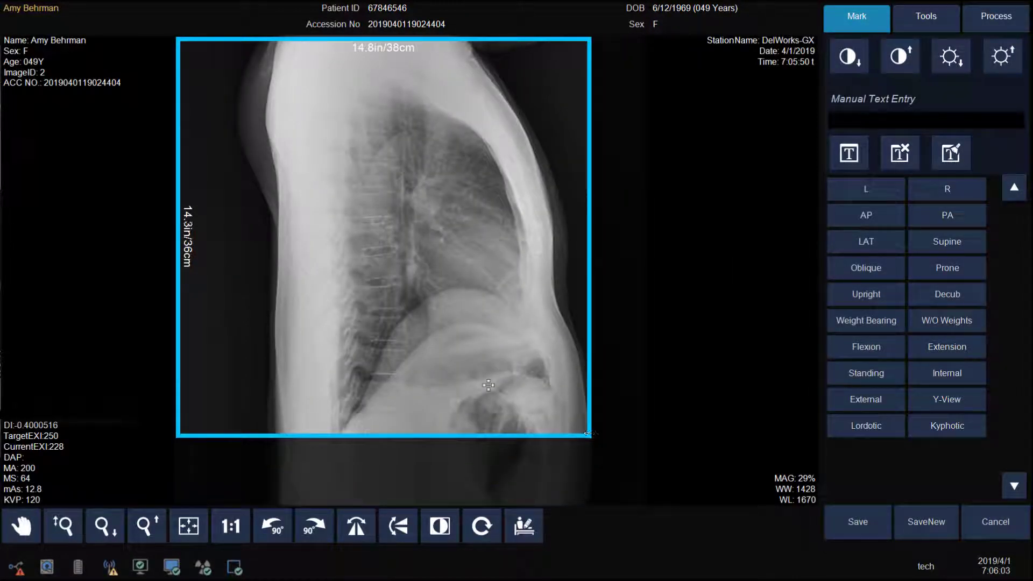
pyautogui.moveTo(178, 284); pyautogui.dragTo(241, 283)
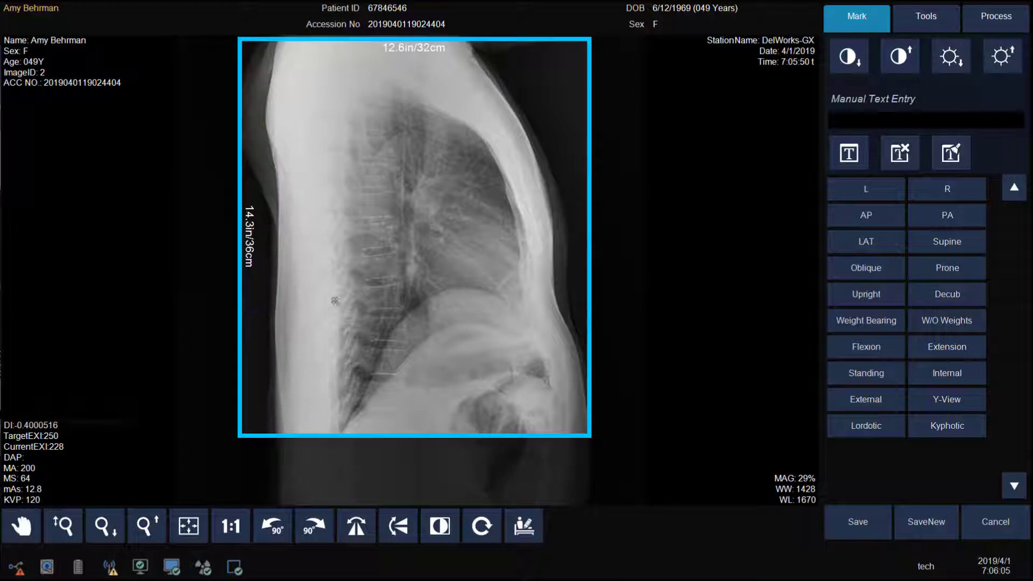
pyautogui.click(862, 187)
pyautogui.moveTo(258, 63)
pyautogui.mouseDown()
pyautogui.moveTo(398, 86)
pyautogui.moveTo(534, 86)
pyautogui.moveTo(552, 70)
pyautogui.mouseUp()
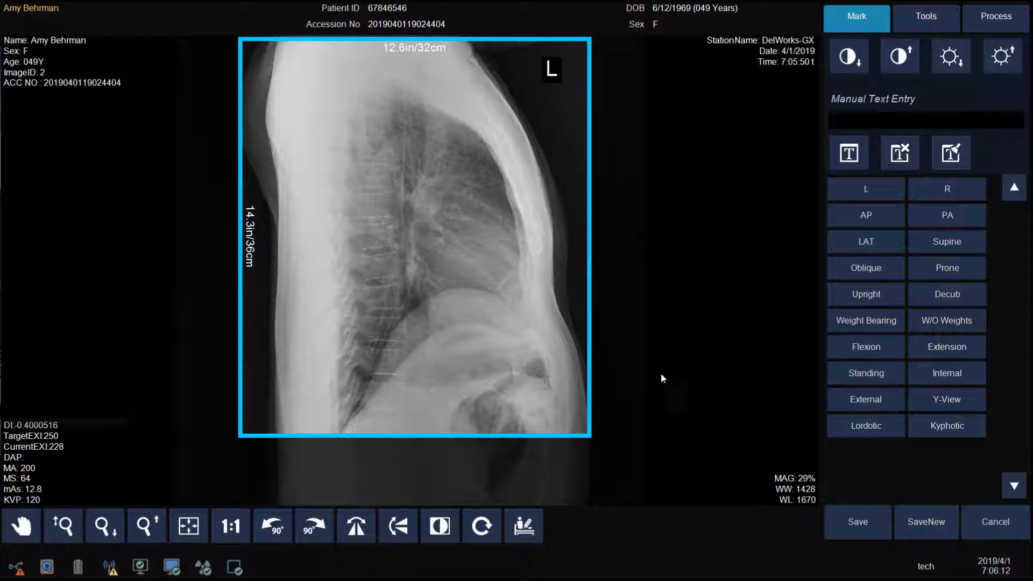
pyautogui.click(852, 532)
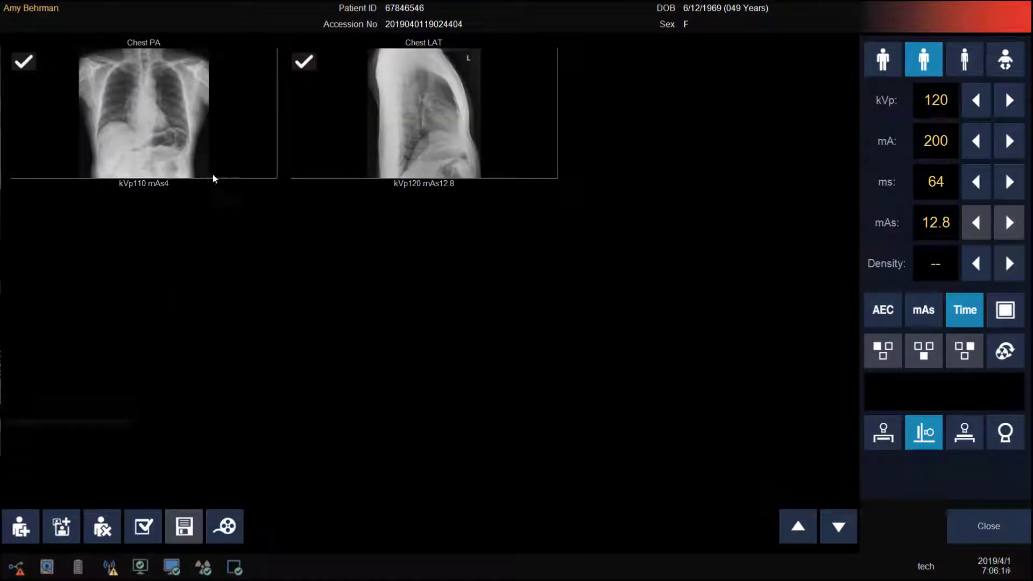
# Step: Open the Chest PA image, crop it to 15.3 by 14.4 in, add a top-right L marker, and save
pyautogui.doubleClick(174, 114)
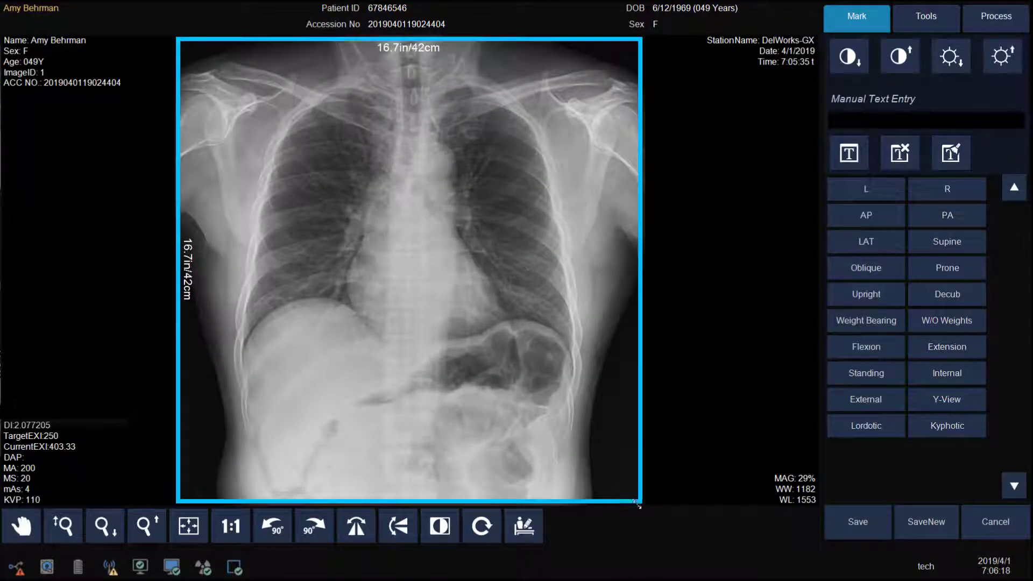
pyautogui.moveTo(637, 505); pyautogui.dragTo(603, 439)
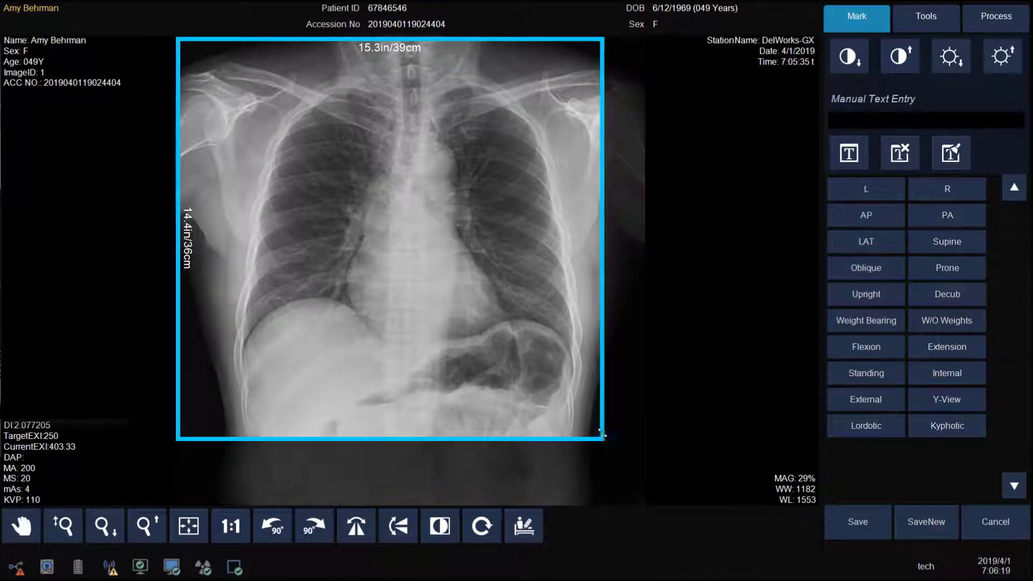
pyautogui.click(867, 189)
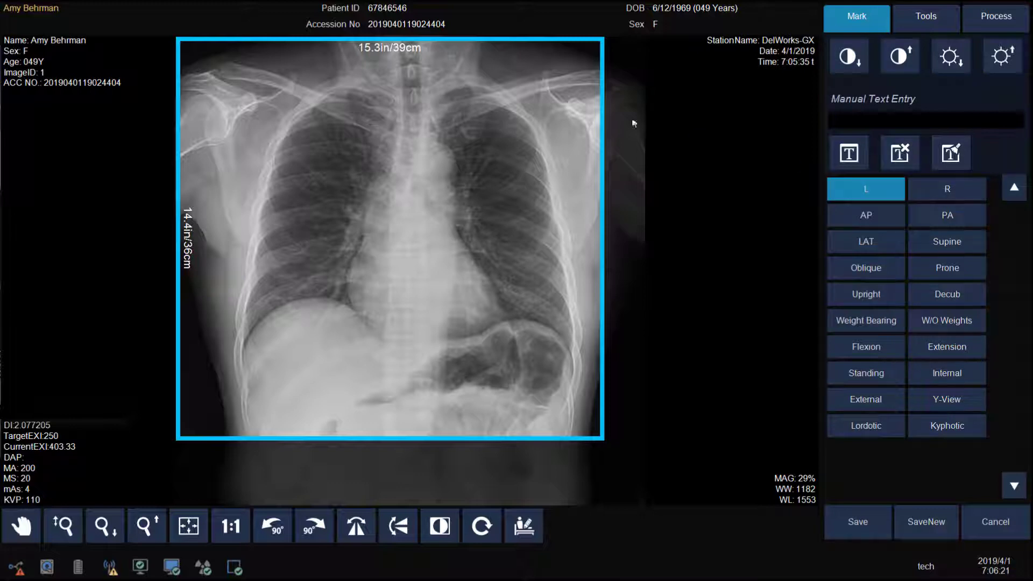
pyautogui.moveTo(198, 61); pyautogui.dragTo(588, 71)
pyautogui.click(857, 521)
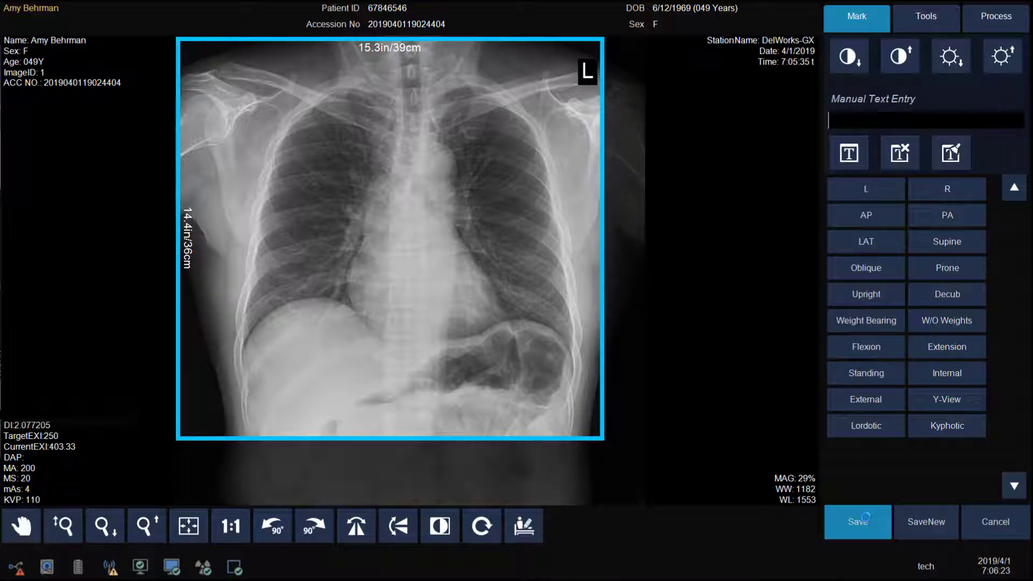